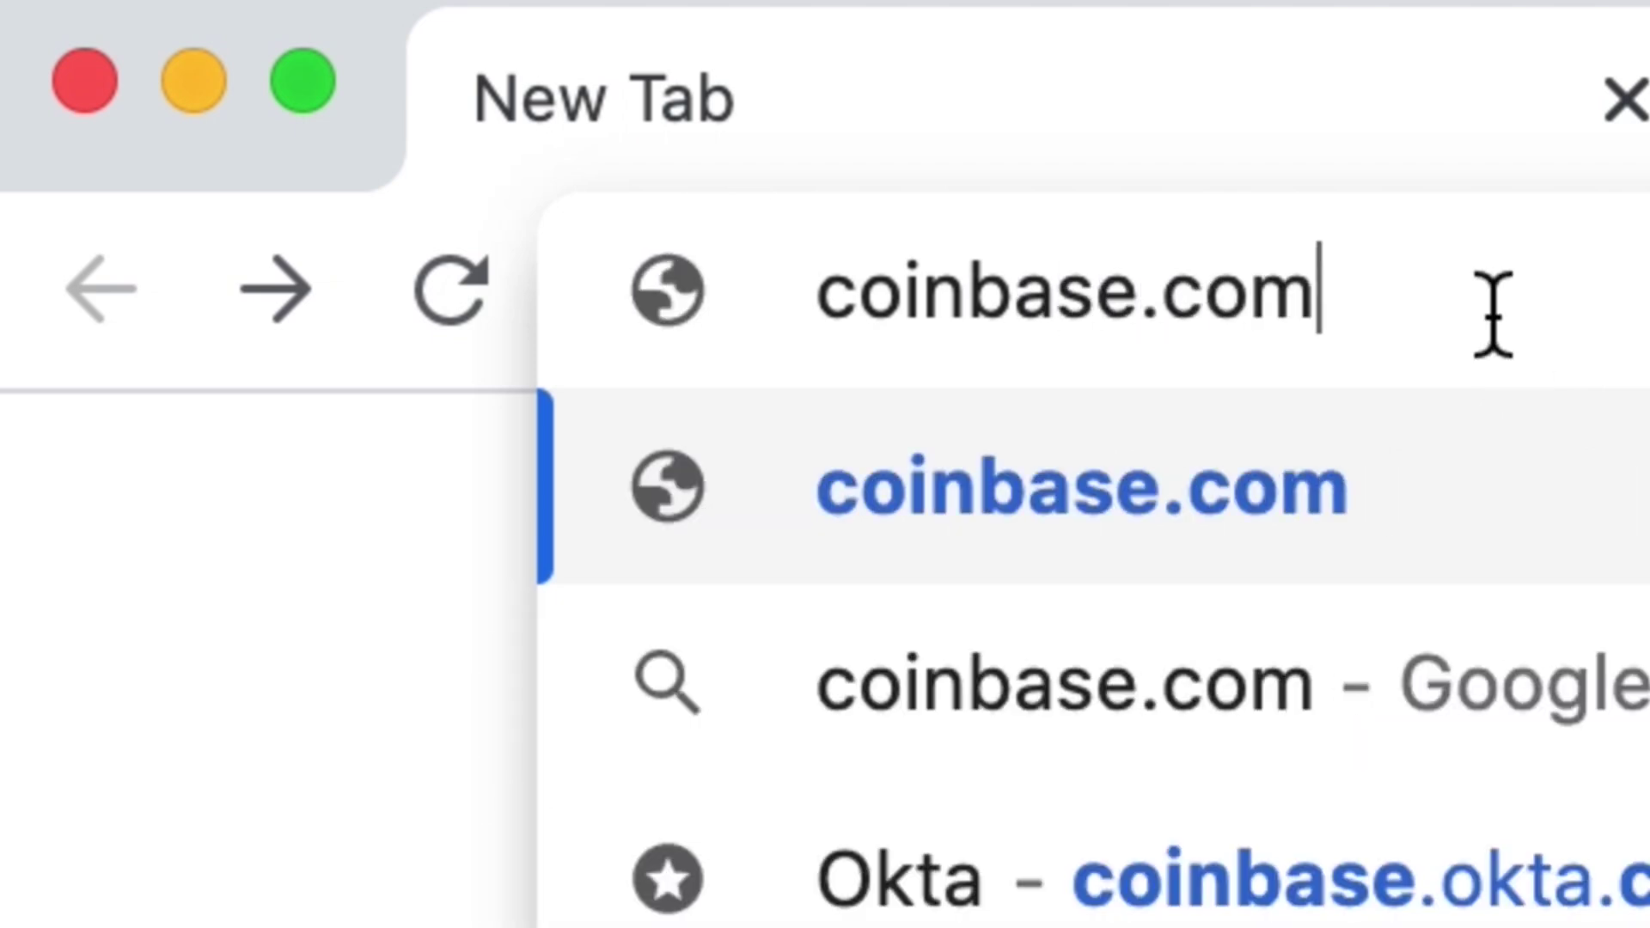
- Load coinbase.com and open the account's Security settings from the profile menu
key(Return)
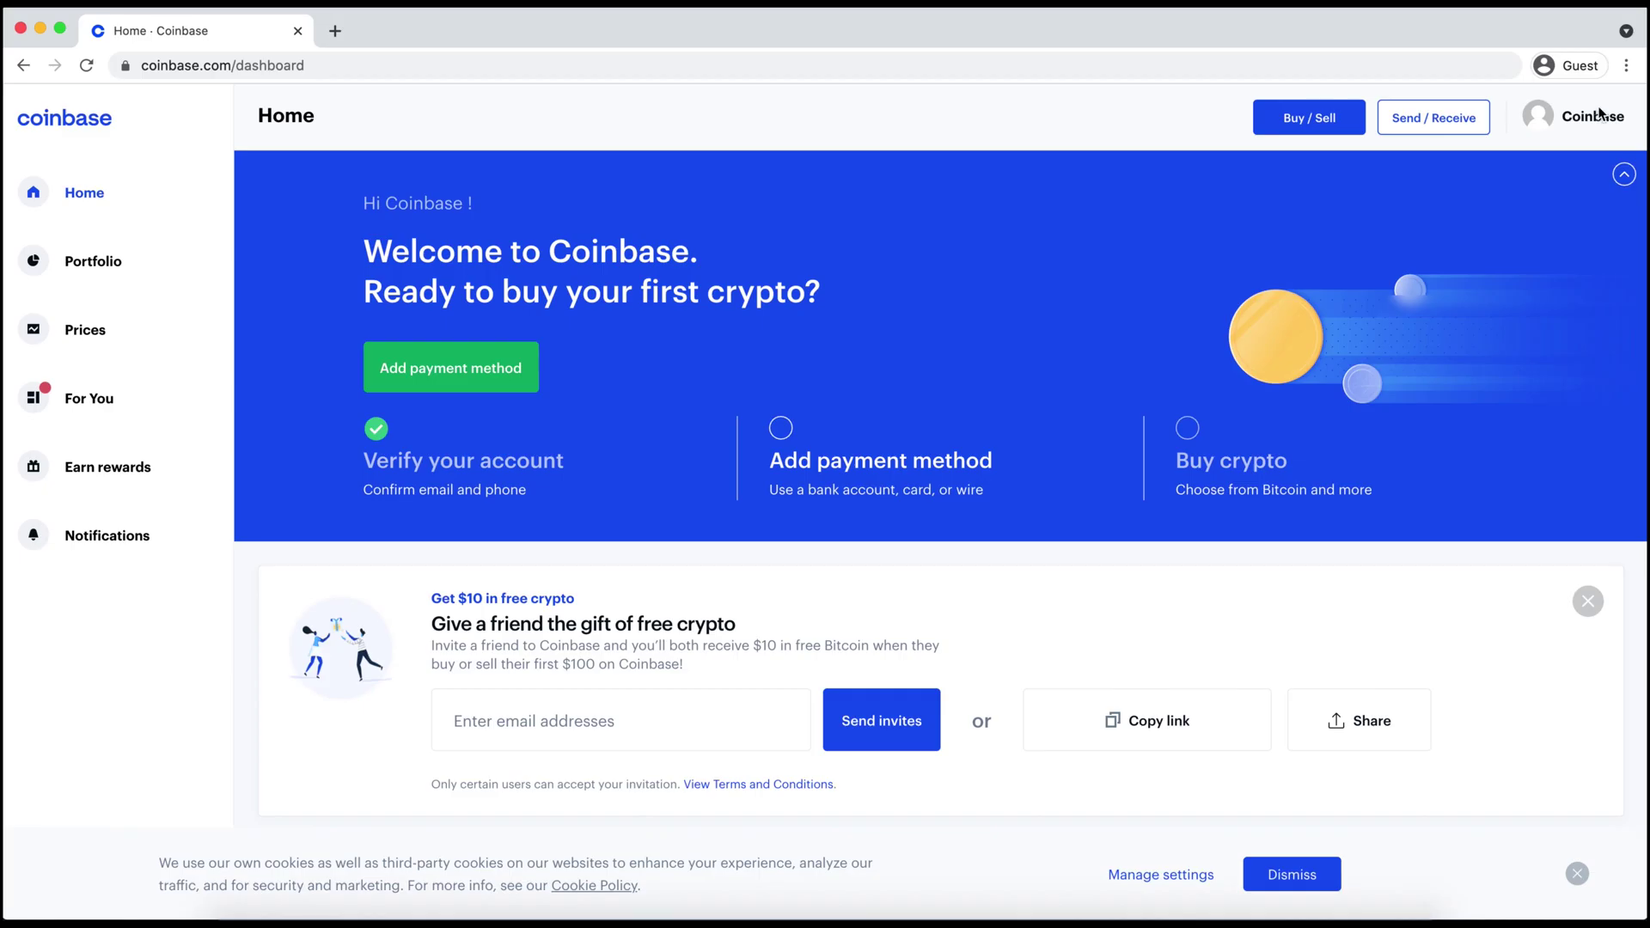
click(1599, 114)
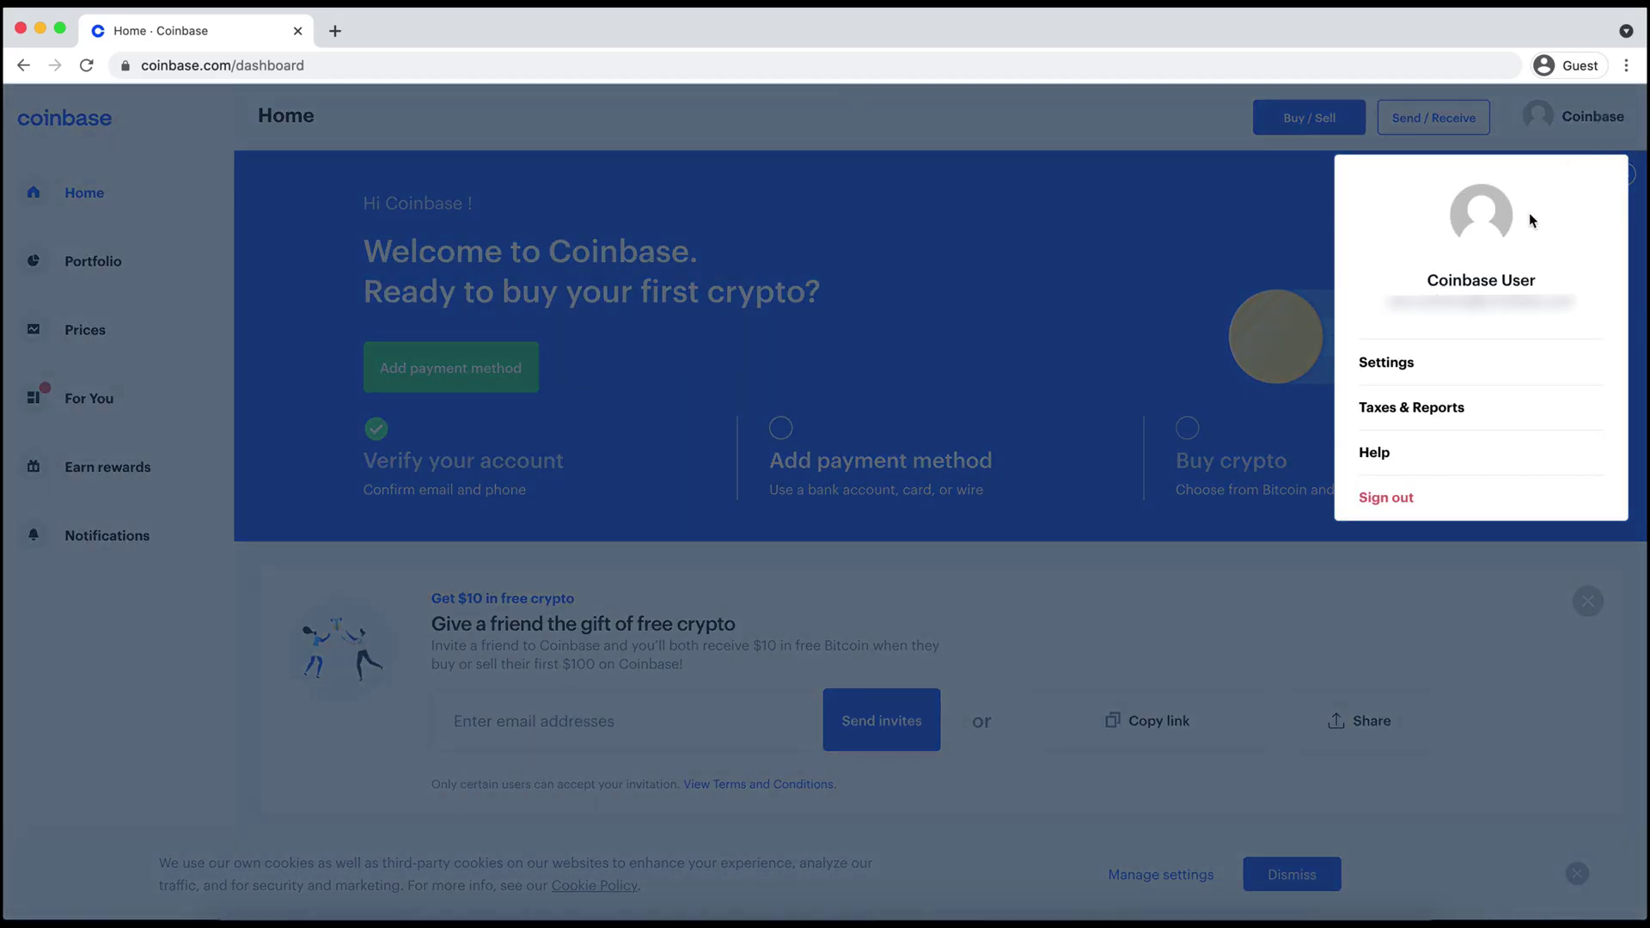
click(1449, 361)
click(487, 274)
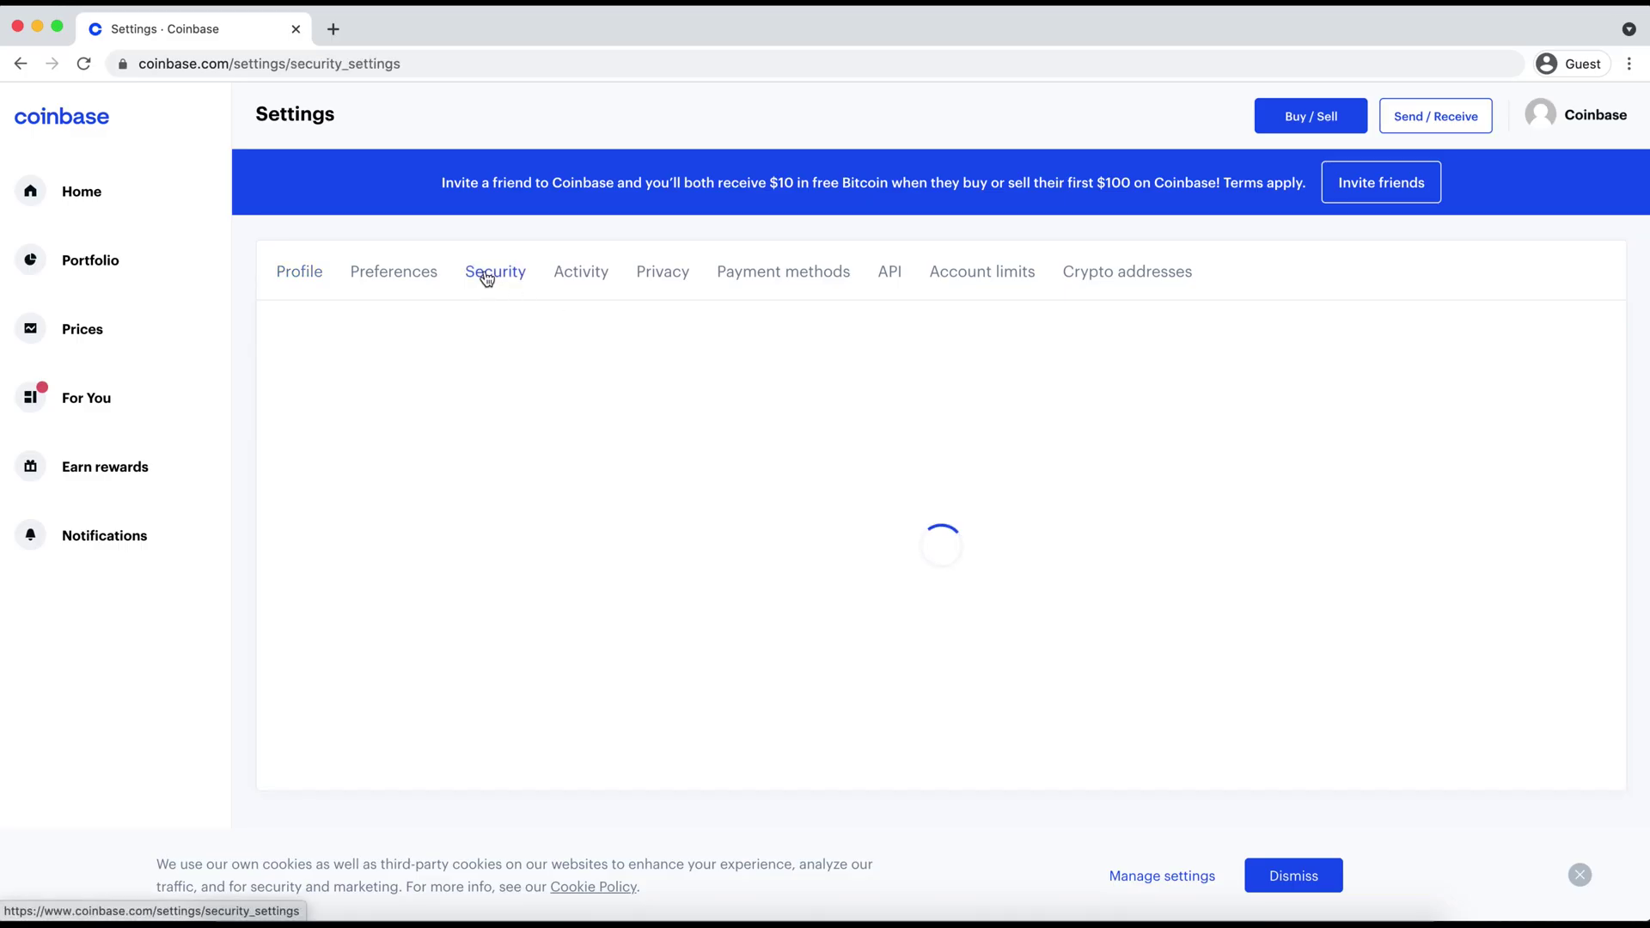
scroll(623, 435, down, 2)
scroll(623, 435, down, 1)
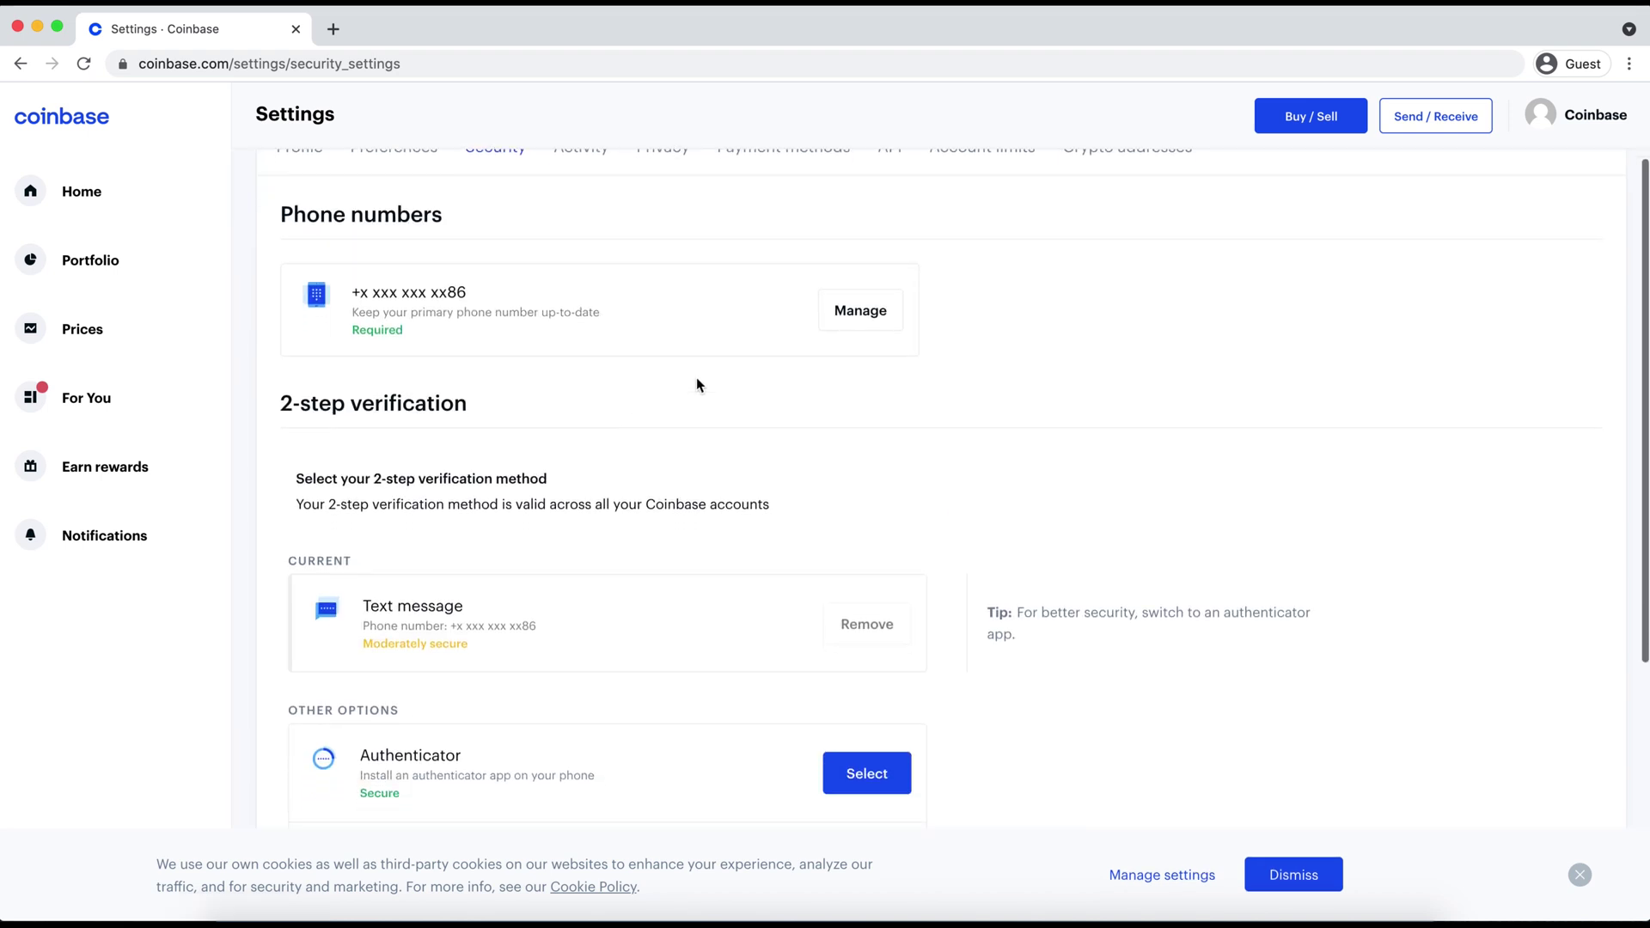
- View the registered phone numbers under Manage, then close that list
click(853, 327)
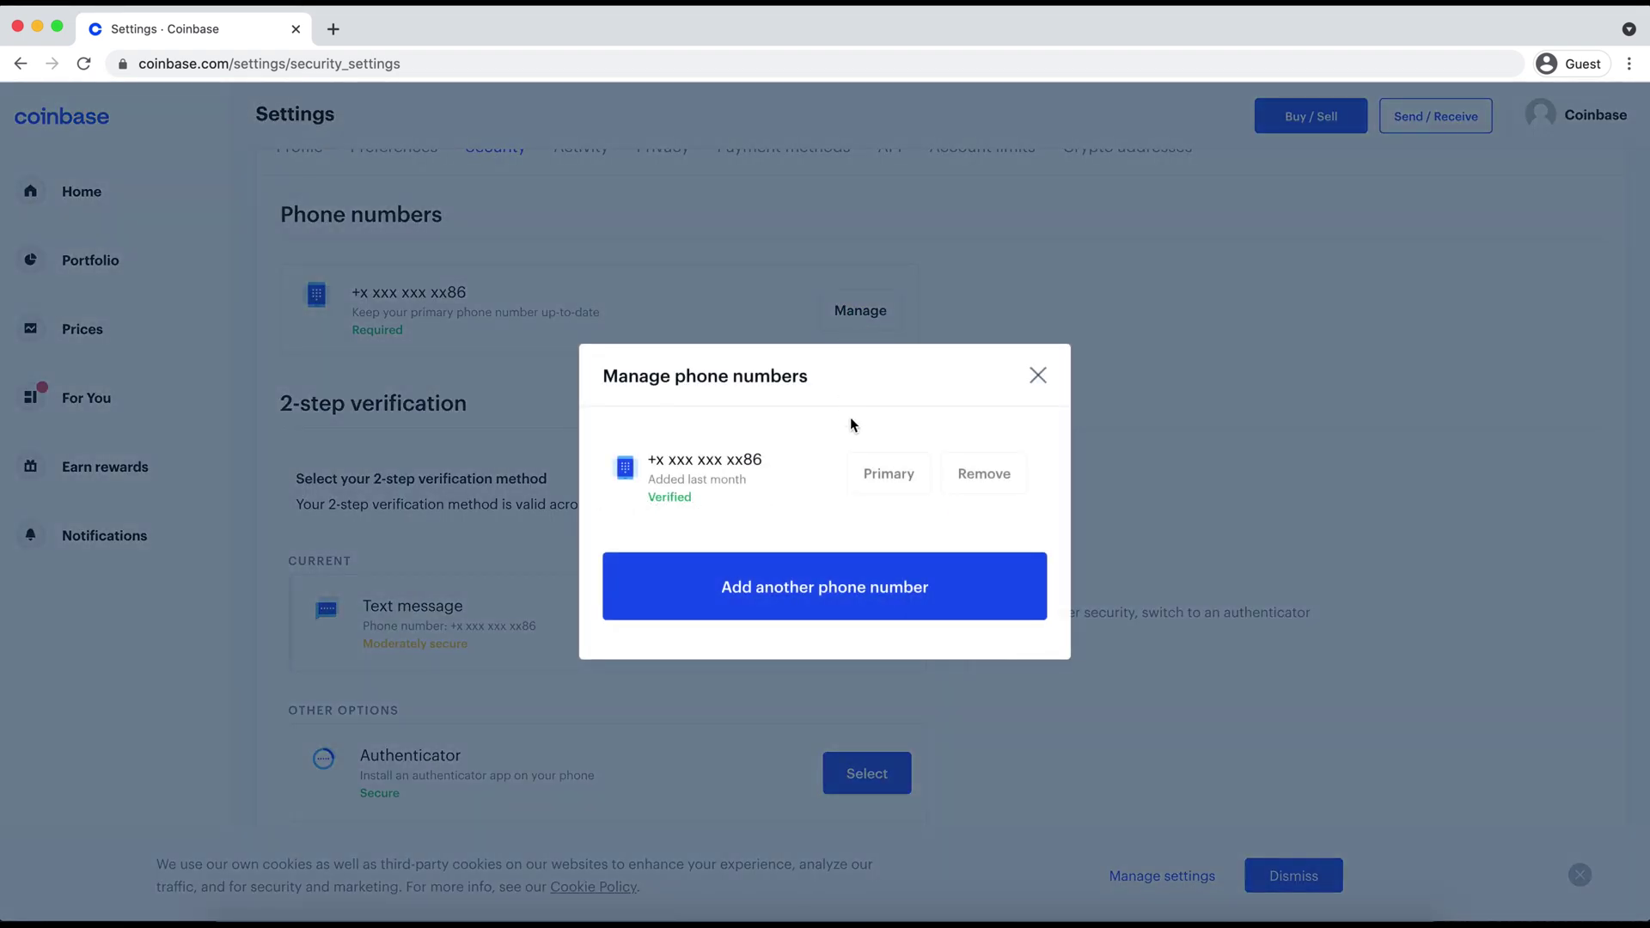
key(Escape)
scroll(746, 600, down, 2)
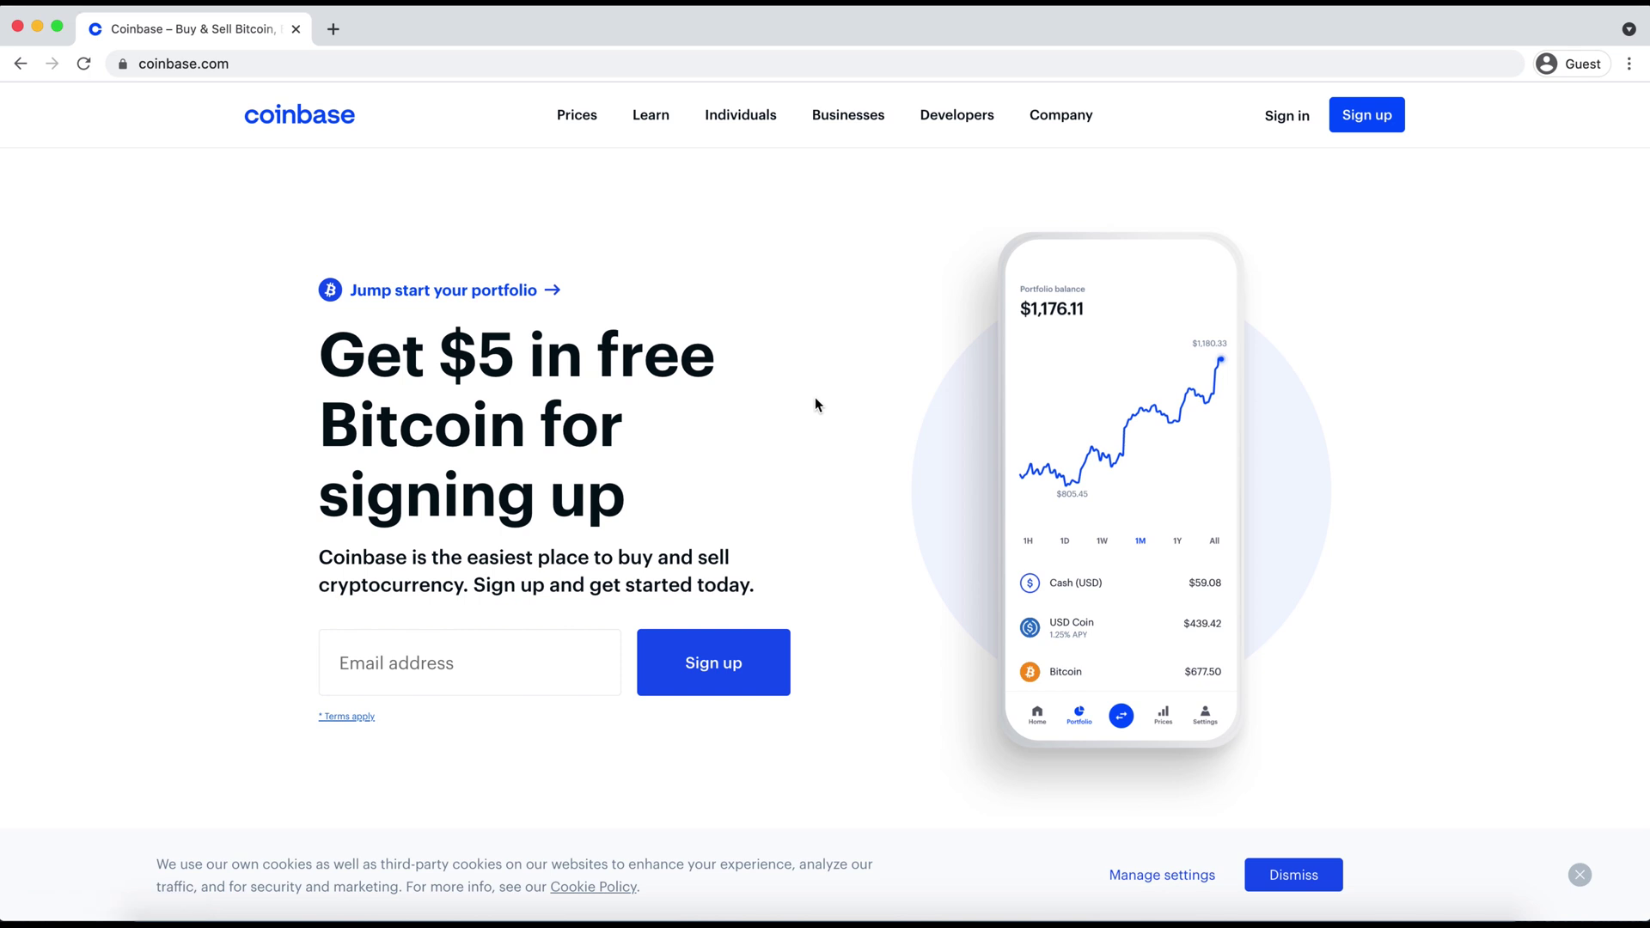
- Start signing in and open 'I need help' at the texted code step
click(1287, 116)
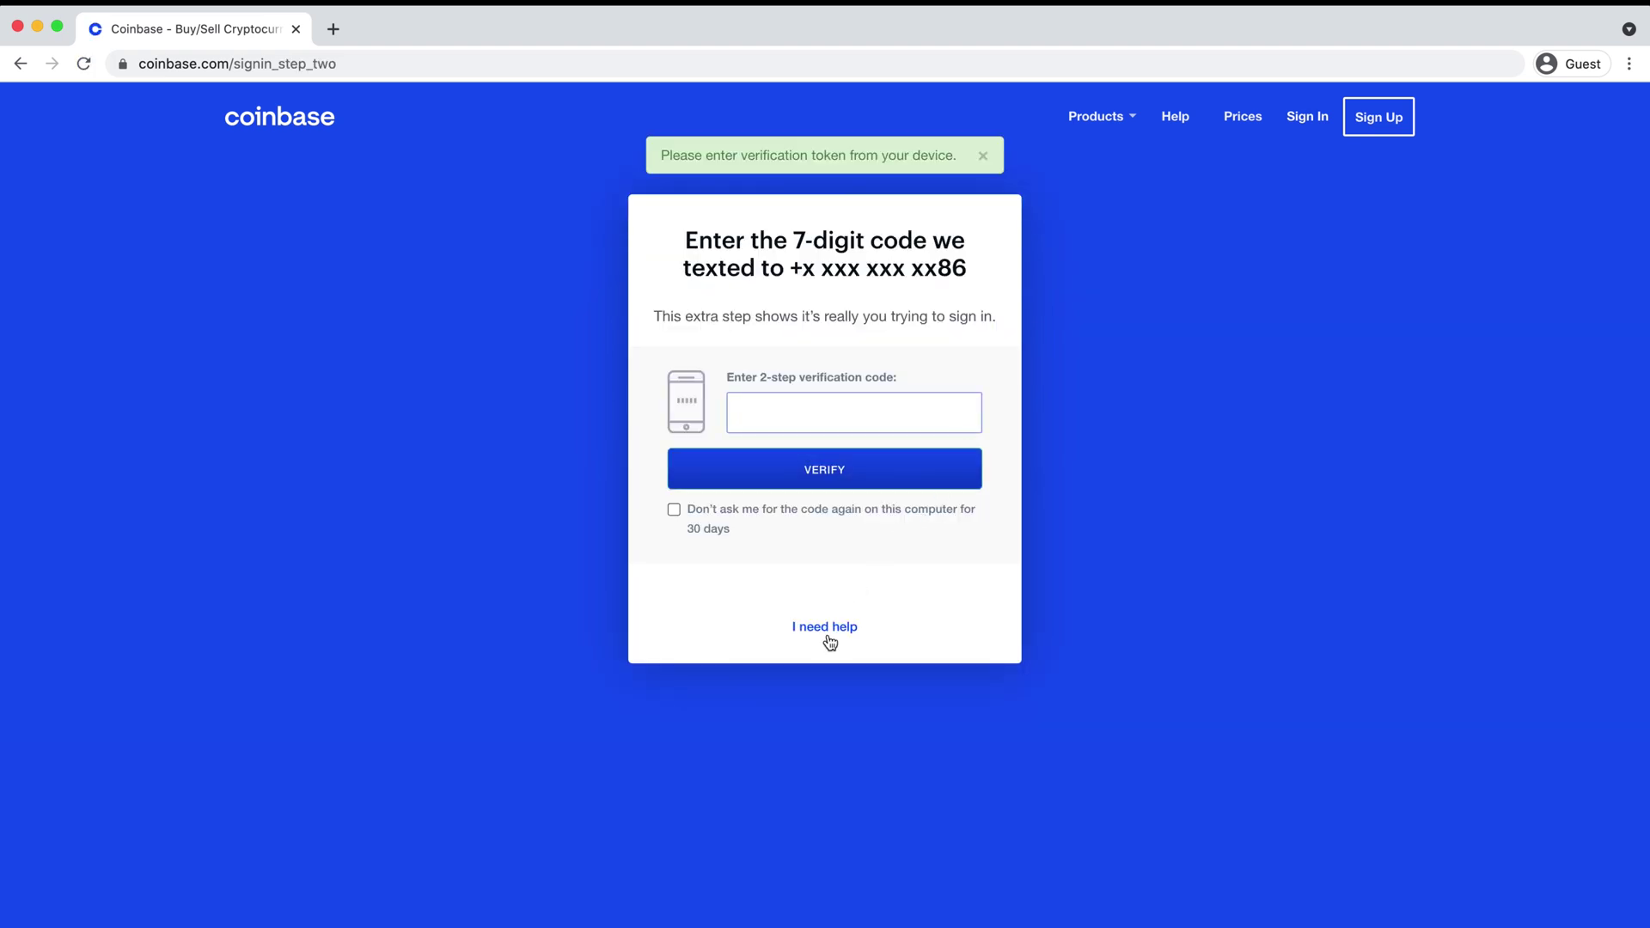
click(829, 638)
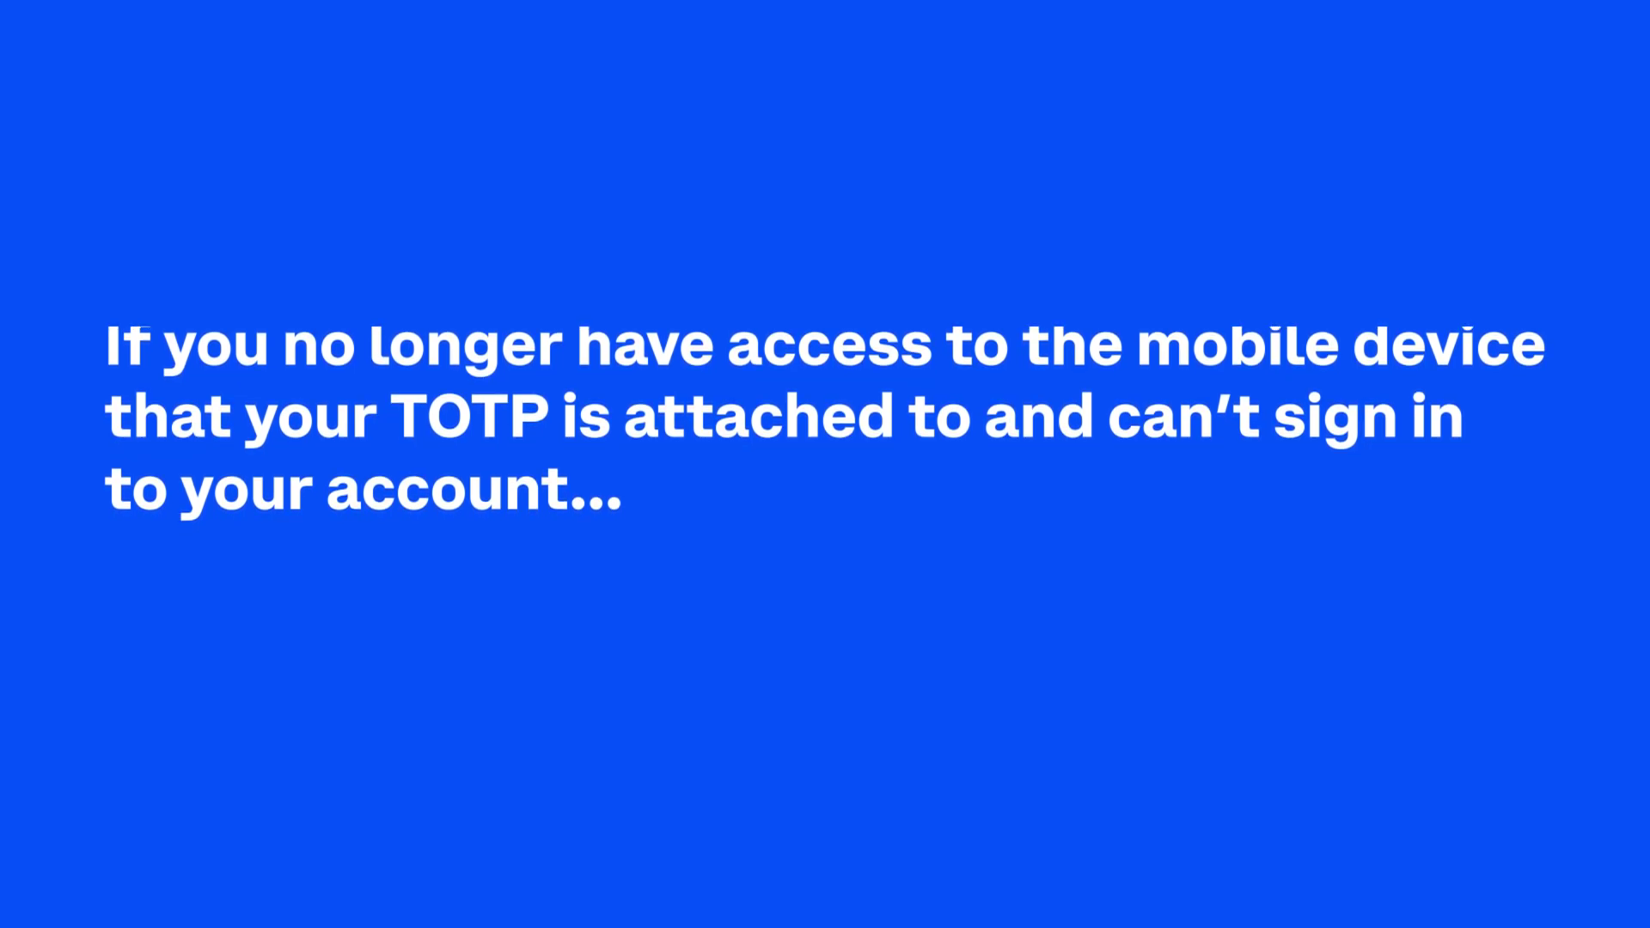
- Load the coinbase.com homepage from the address bar
key(Return)
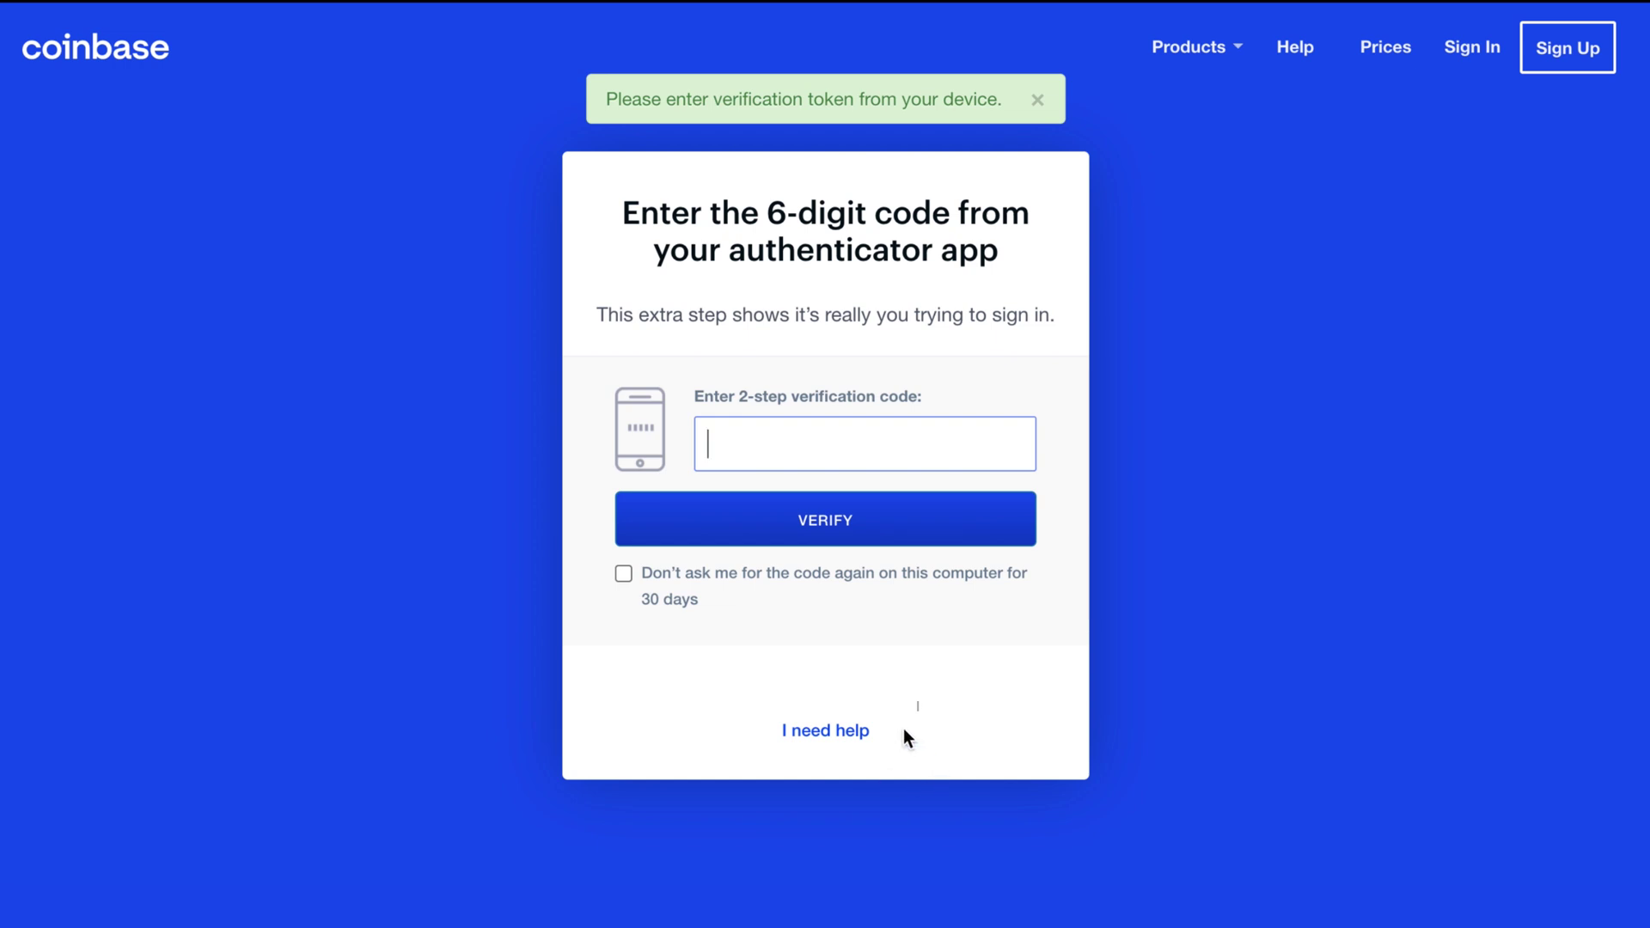
- Open 'I need help' at the authenticator app's 6-digit code step
click(886, 743)
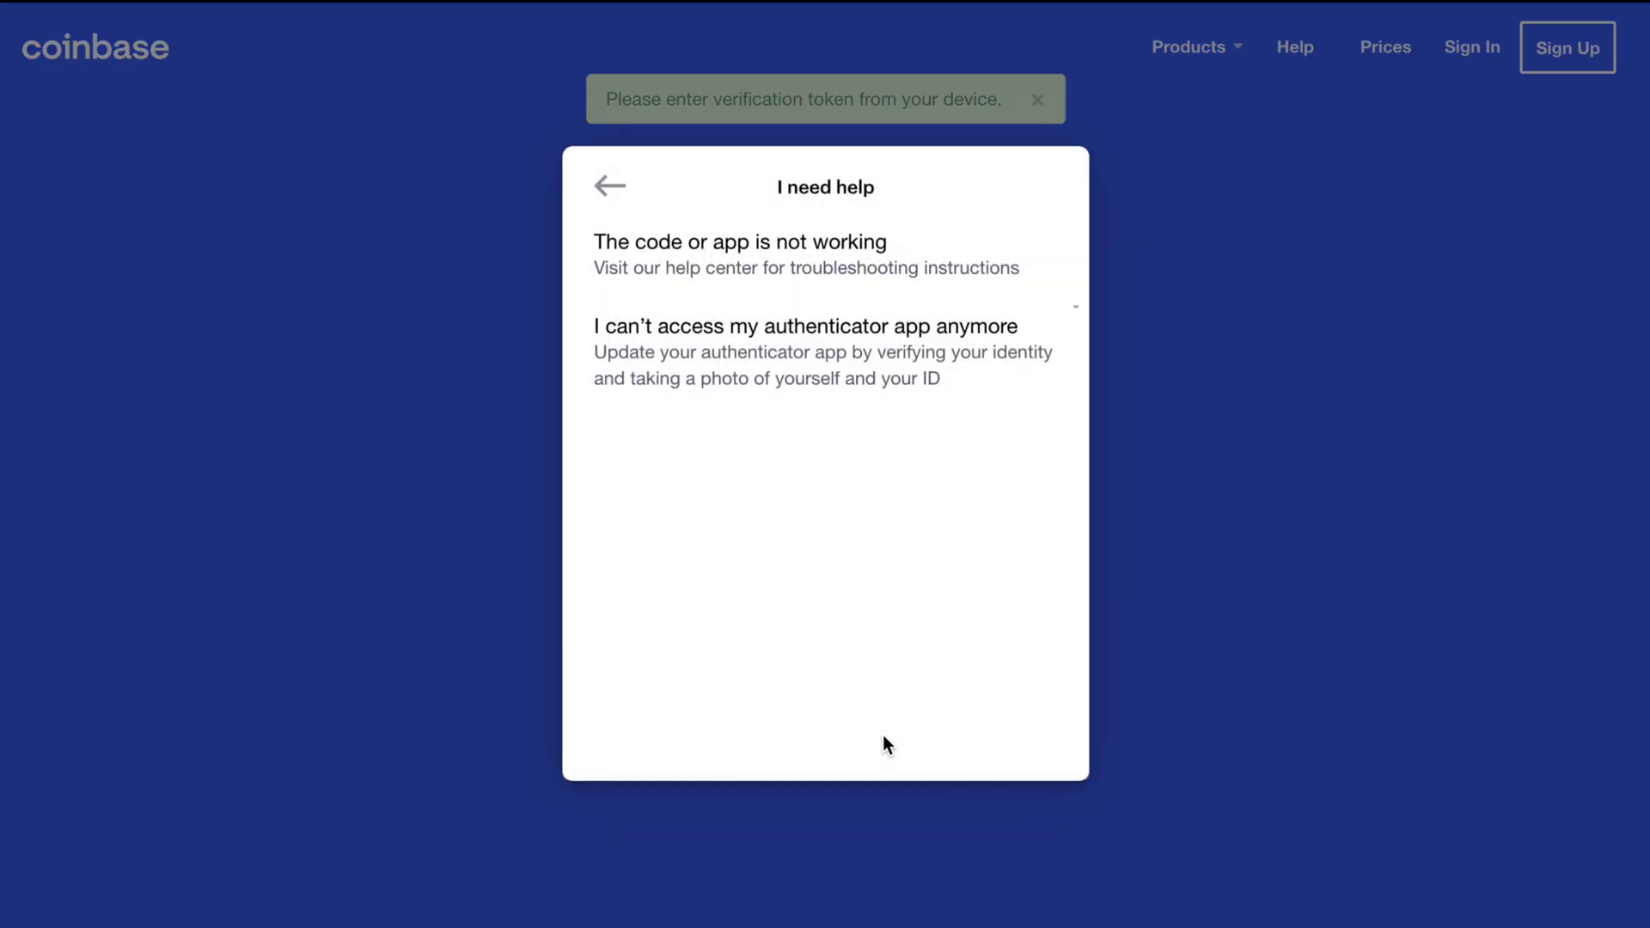